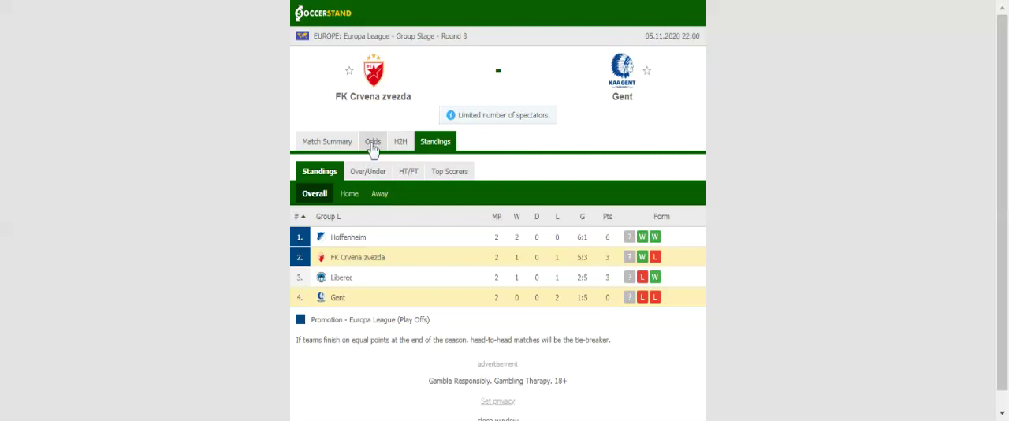
Show the H2H view with recent results for FK Crvena zvezda and Gent
click(401, 141)
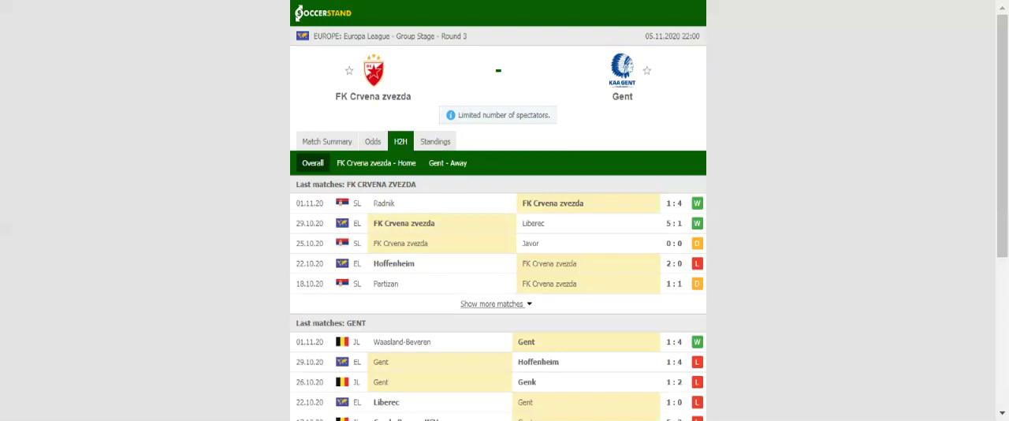
Switch to the Odds view to load bookmakers' full-time 1X2 odds for this match
click(373, 141)
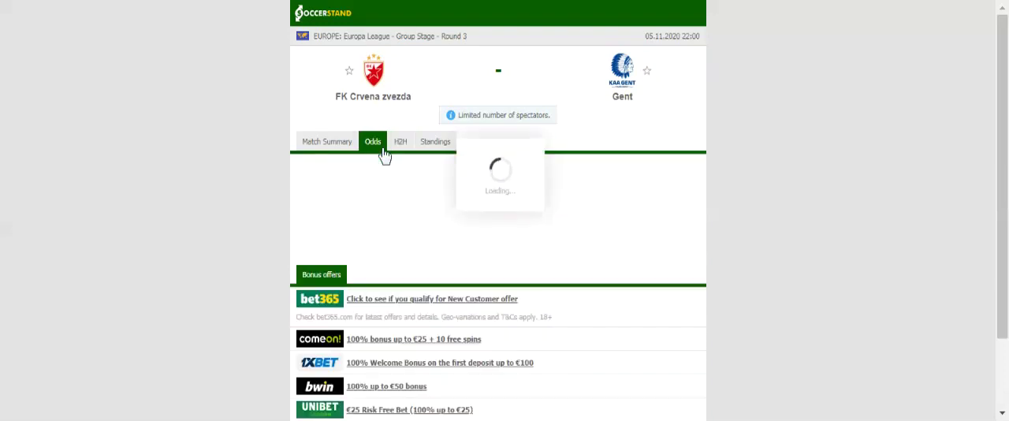